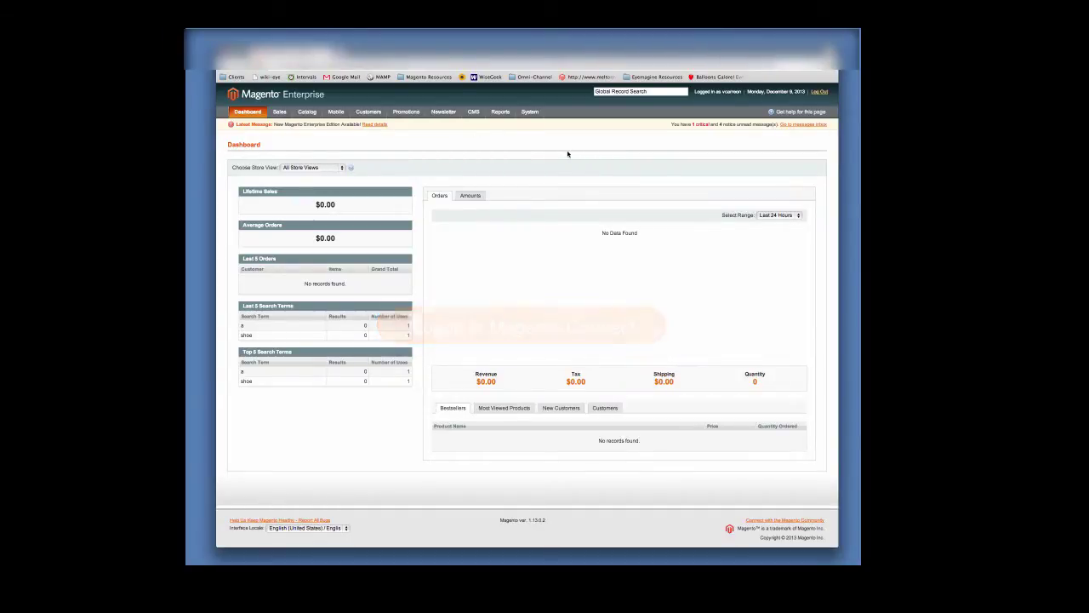
Open Magento Connect Manager and follow its link to the Magento Connect marketplace
mouse_move(526, 116)
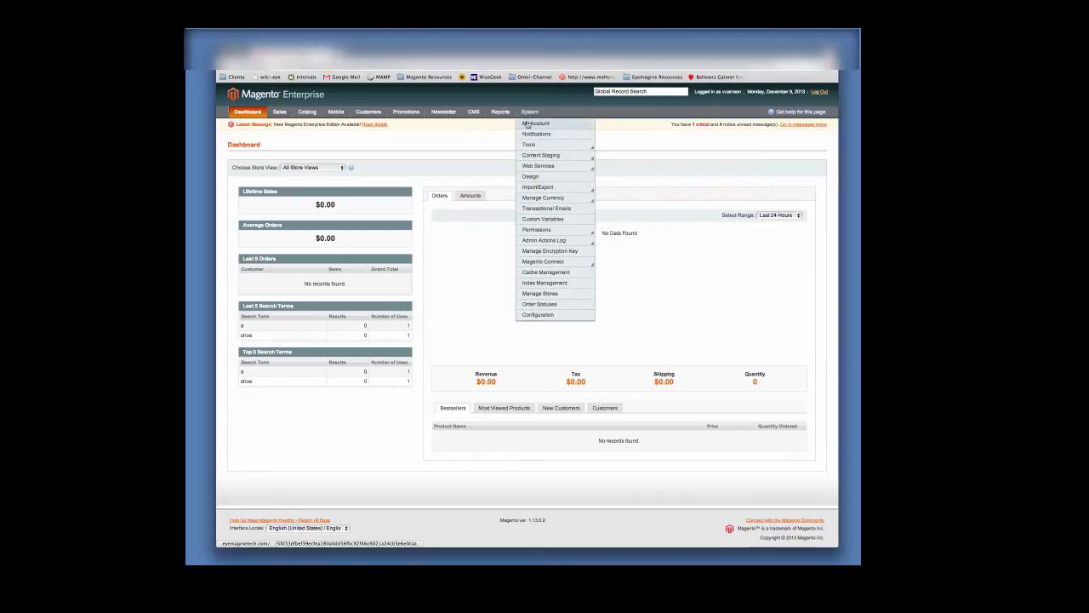
mouse_move(553, 263)
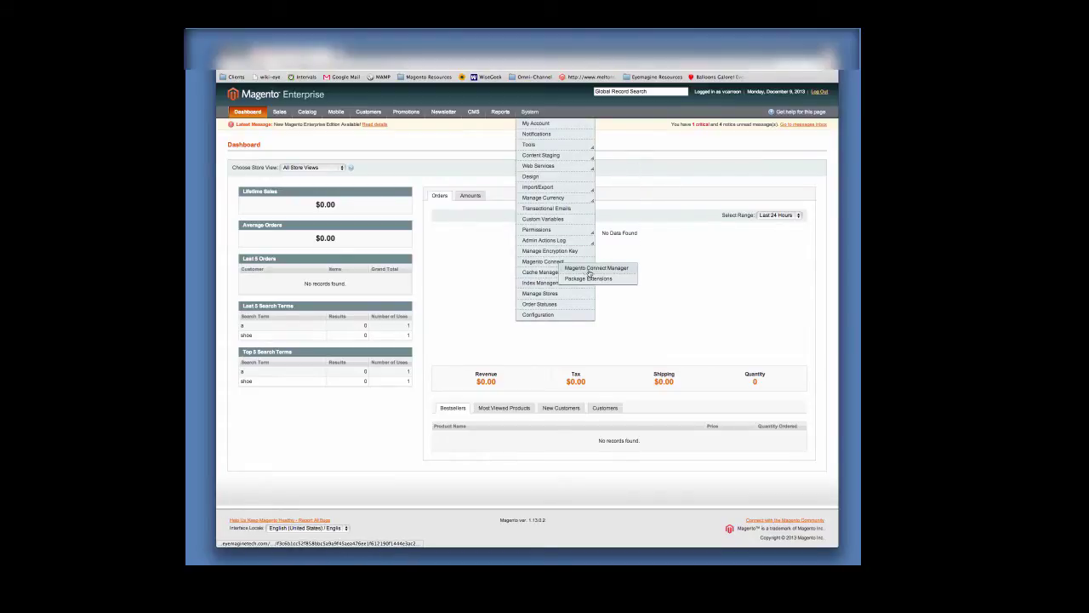
click(591, 269)
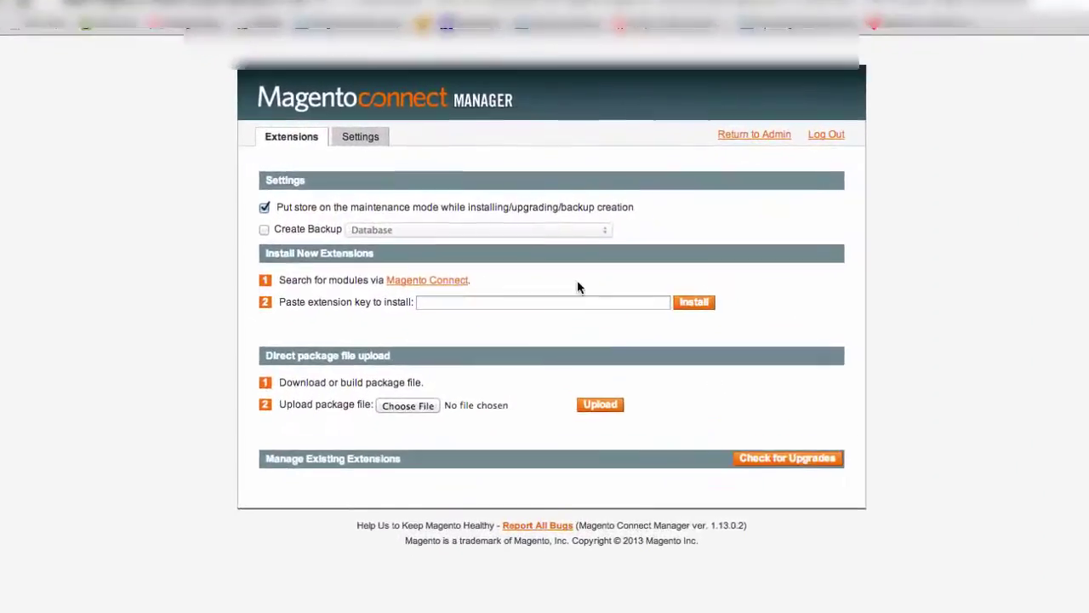
click(431, 281)
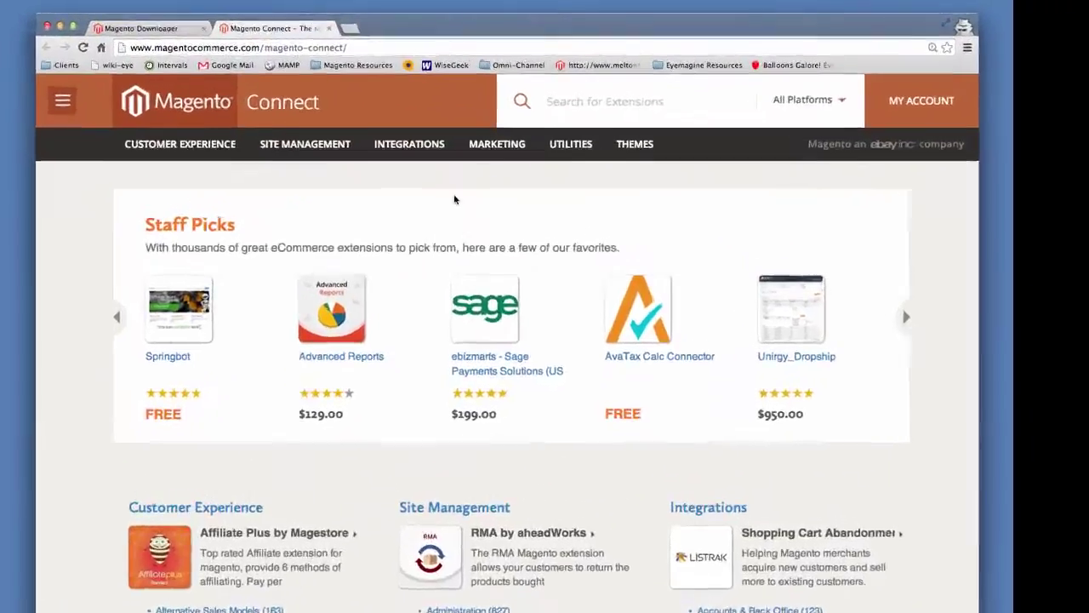
Search the marketplace for 'hubspot eyemagine' and open the HubSpot Integration by EYEMAGINE page
click(602, 83)
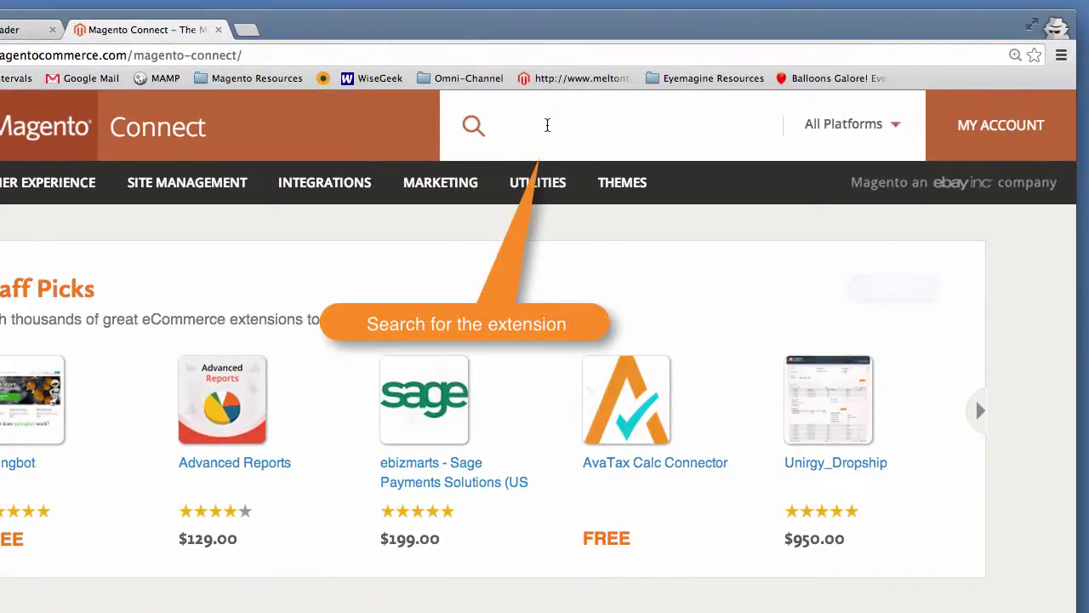
text(hub)
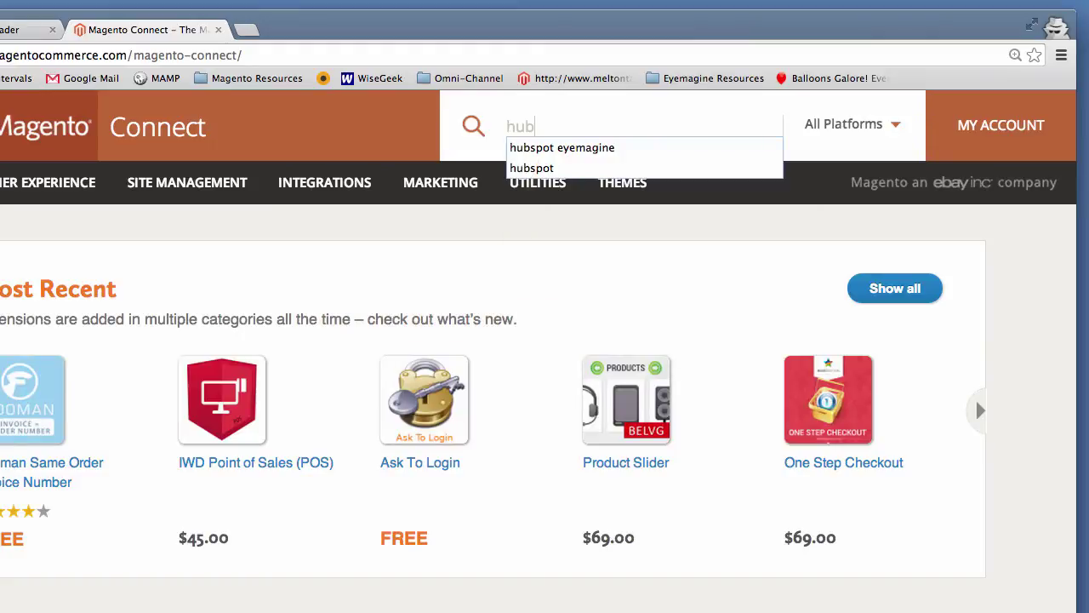
text(spot eyemagine)
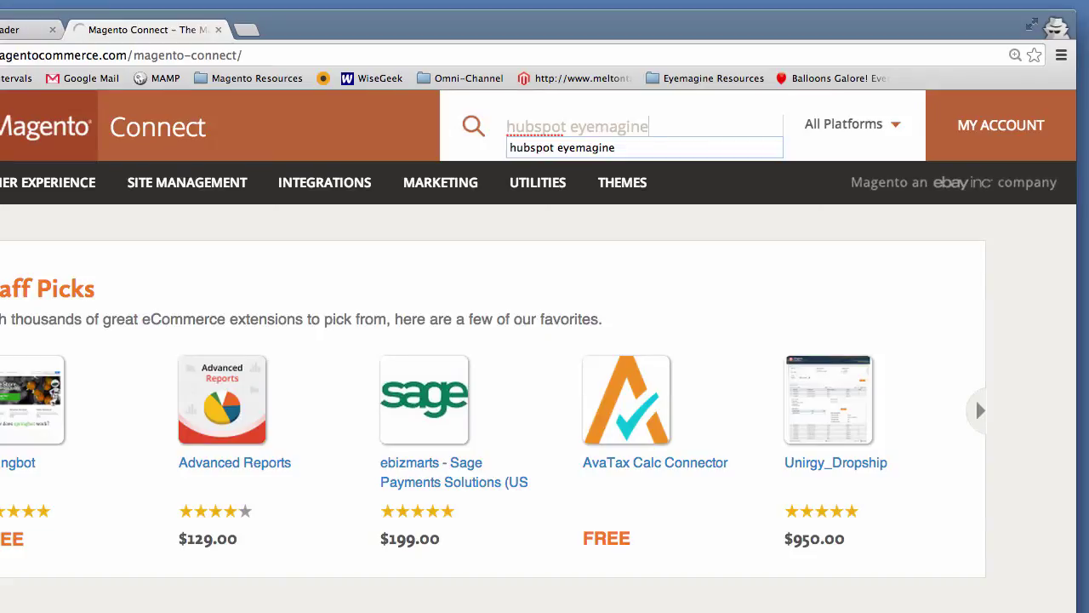
key(Return)
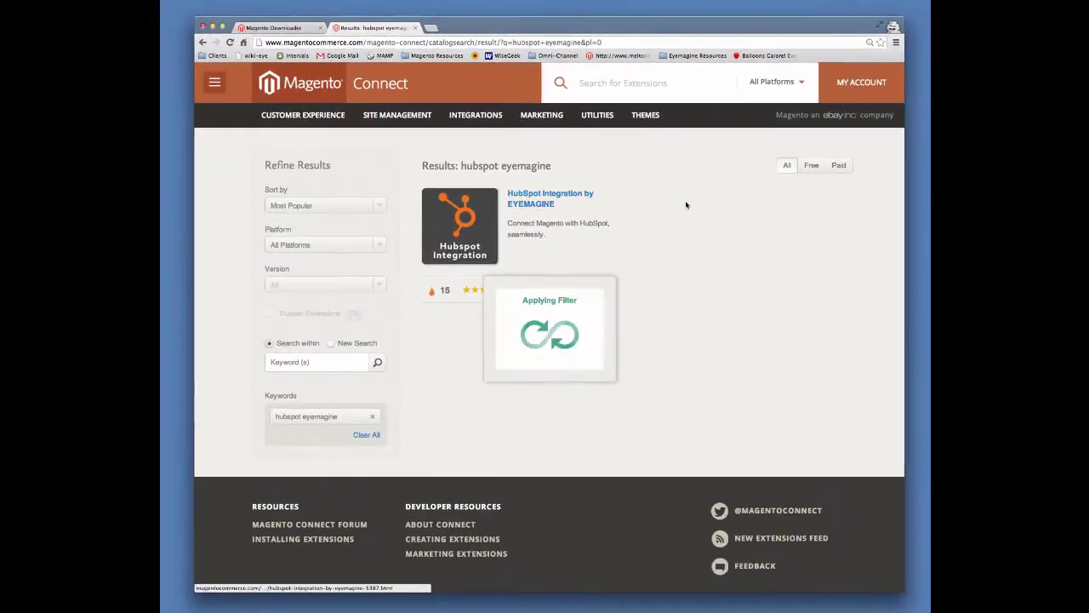
click(521, 196)
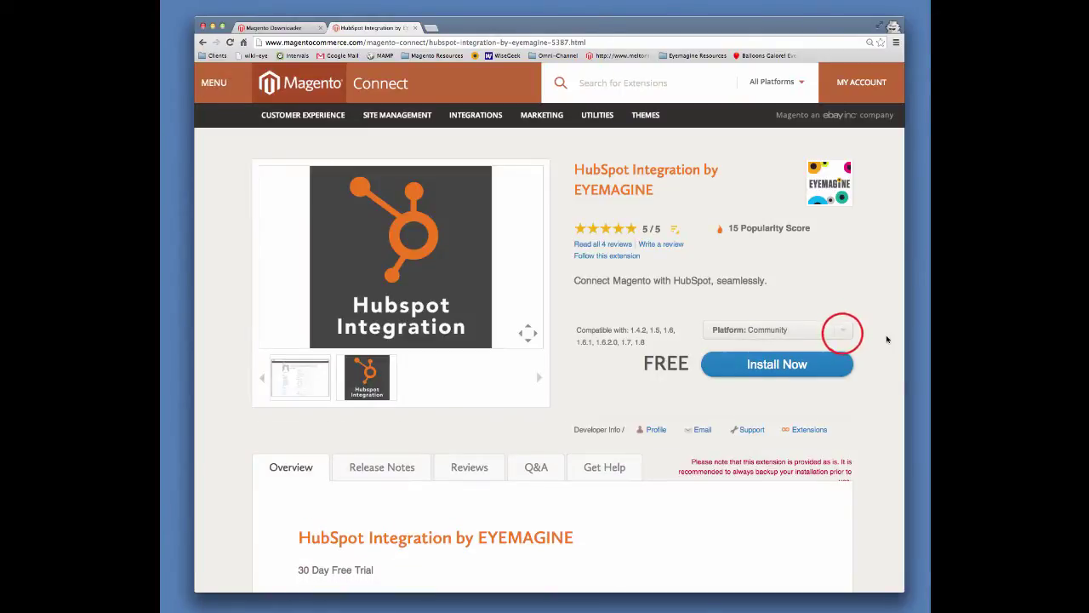
Choose the Enterprise platform, accept the license agreement, and generate the extension key
click(842, 334)
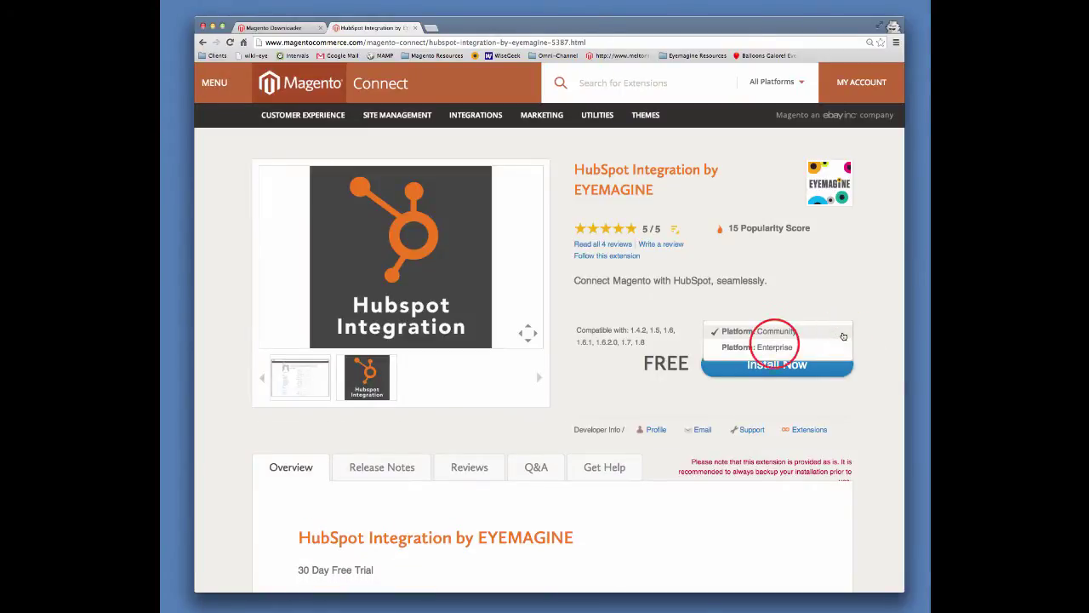
click(775, 345)
click(784, 363)
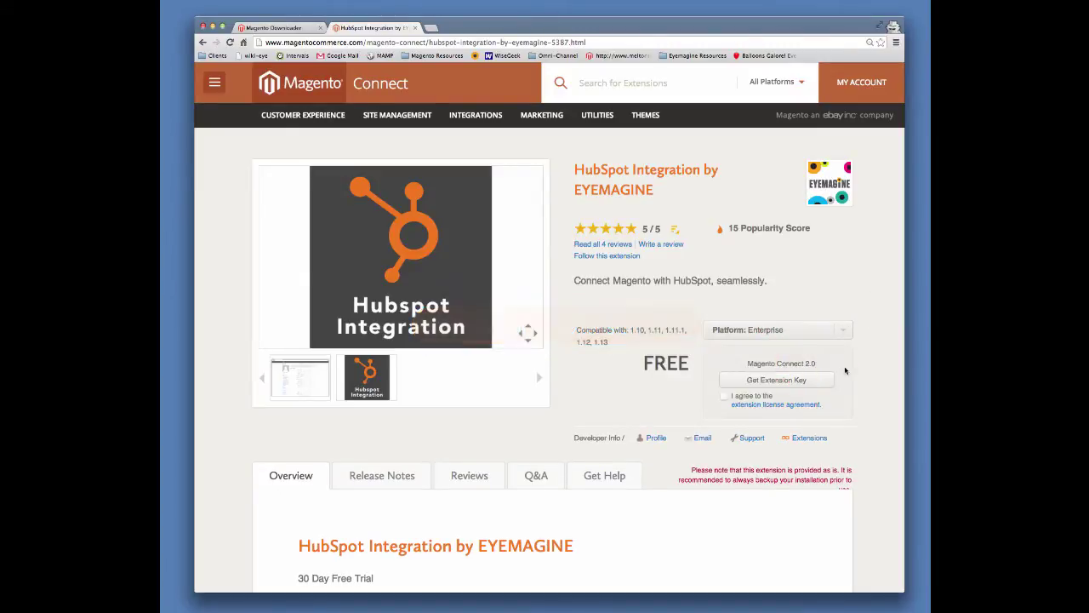
click(725, 397)
click(769, 380)
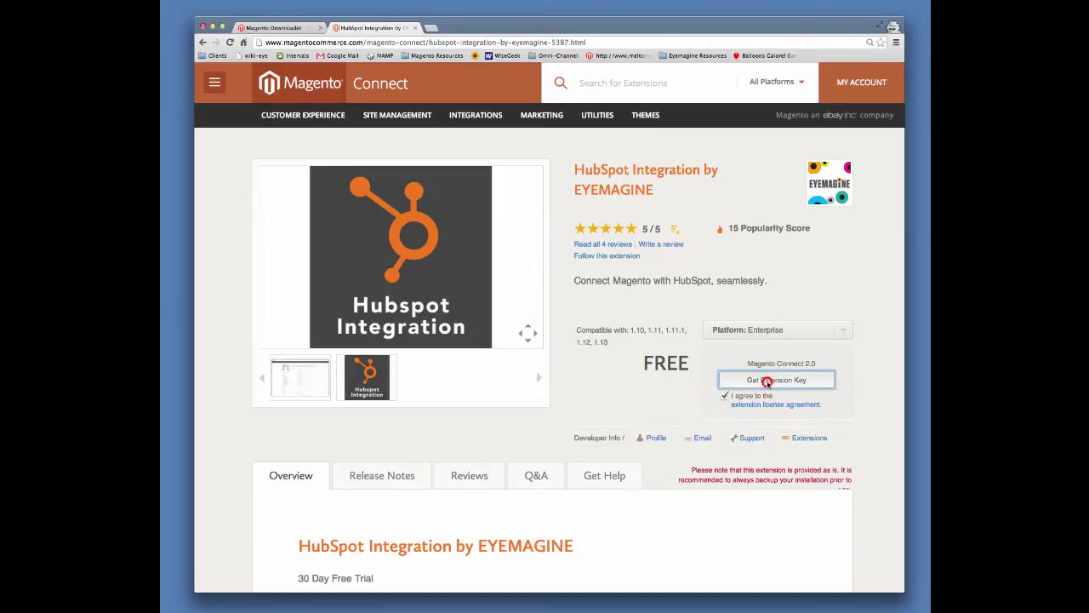
Copy the extension key and return to the Magento Connect Manager tab
click(779, 404)
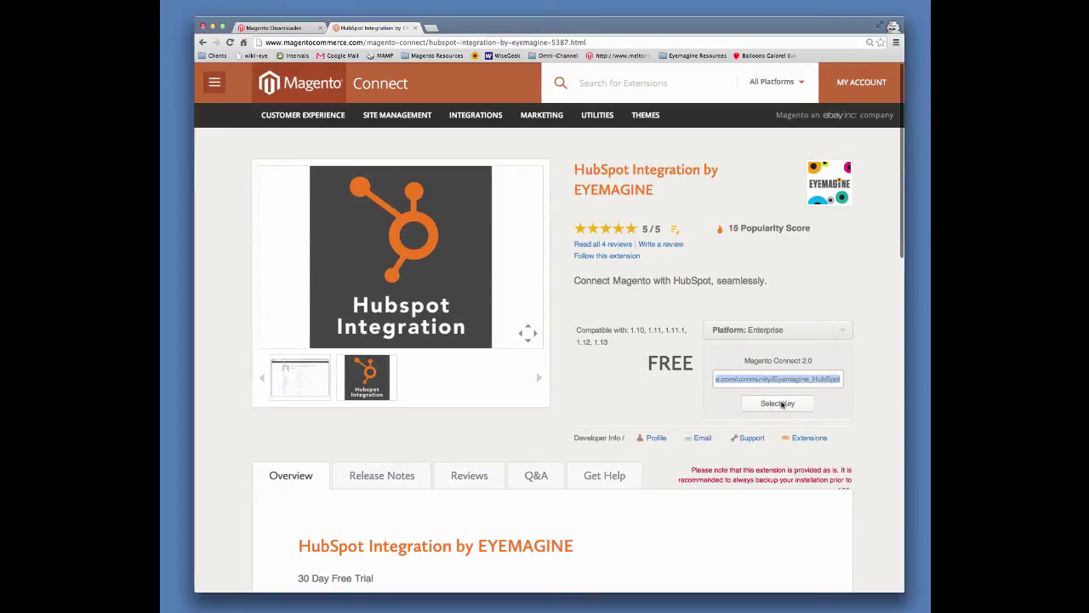
right_click(779, 380)
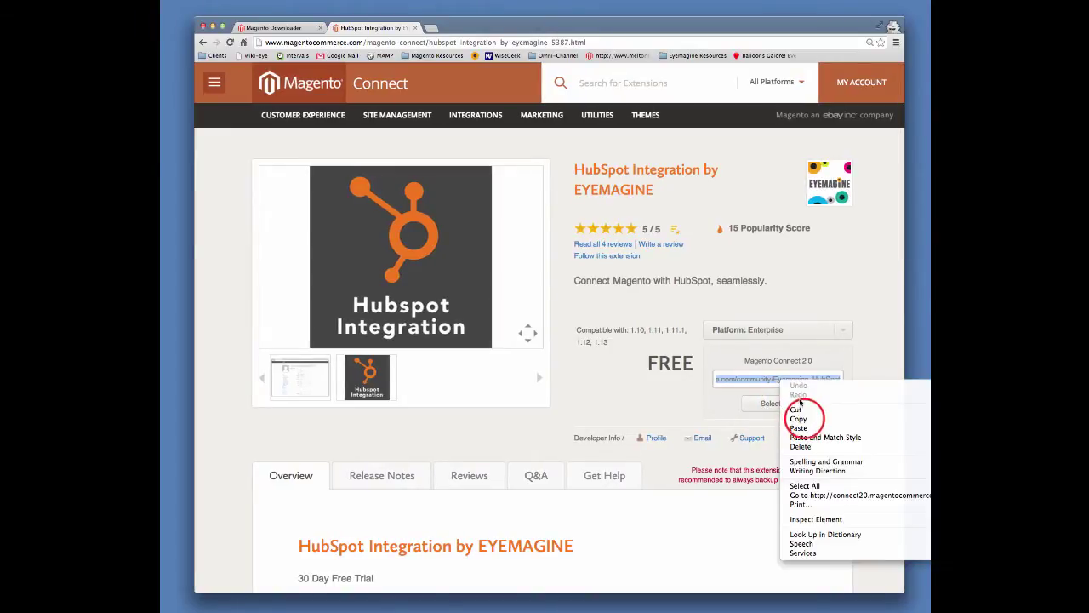
click(805, 421)
click(281, 28)
click(519, 216)
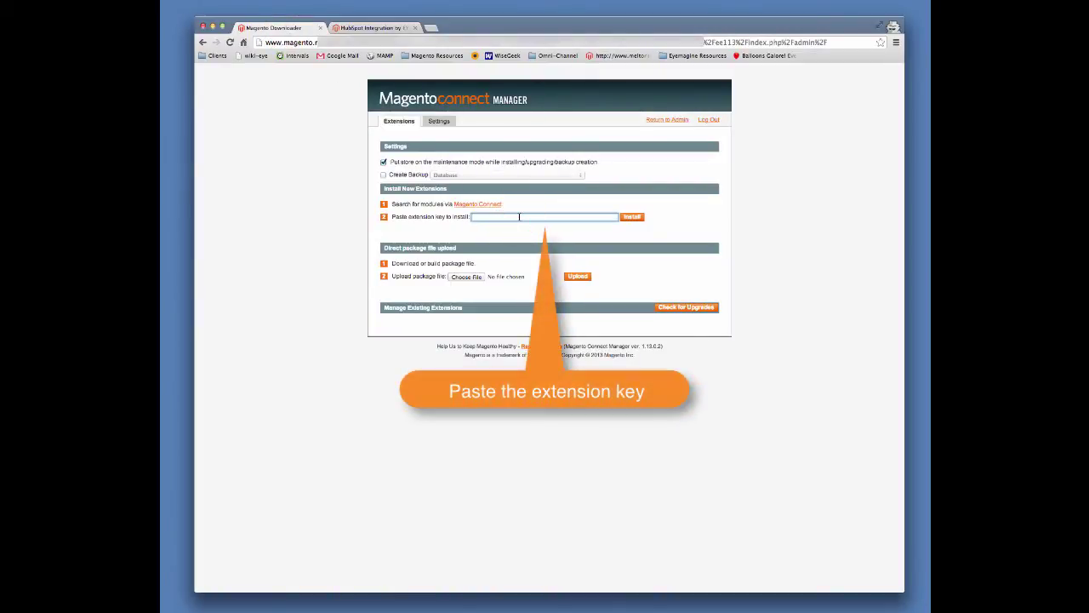
Install the Eyemagine_HubSpot 1.0.1 package from the pasted key and return to the admin panel
click(637, 218)
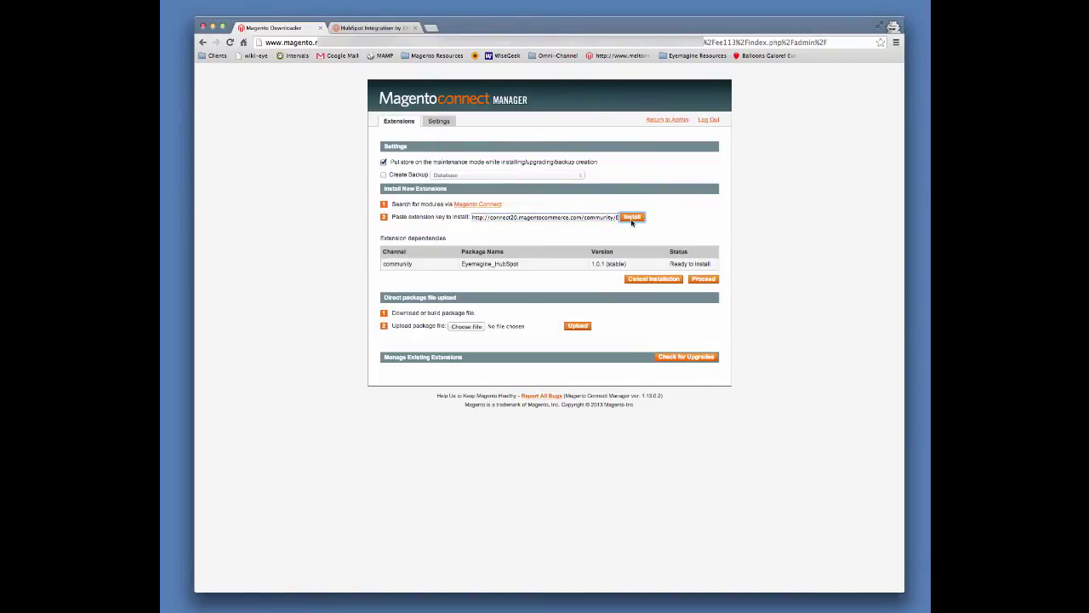
click(704, 280)
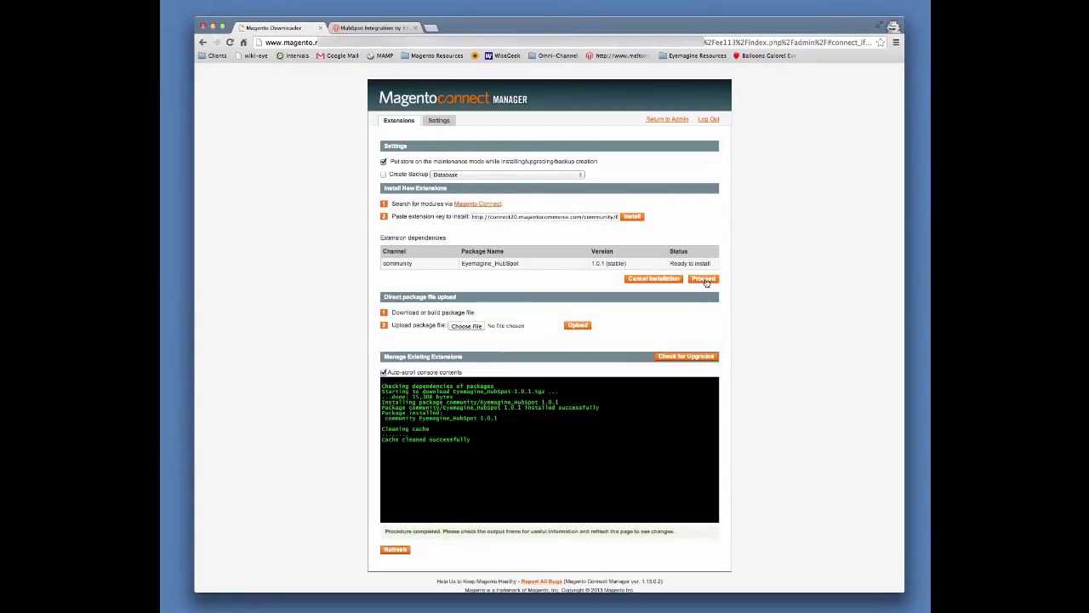
click(665, 120)
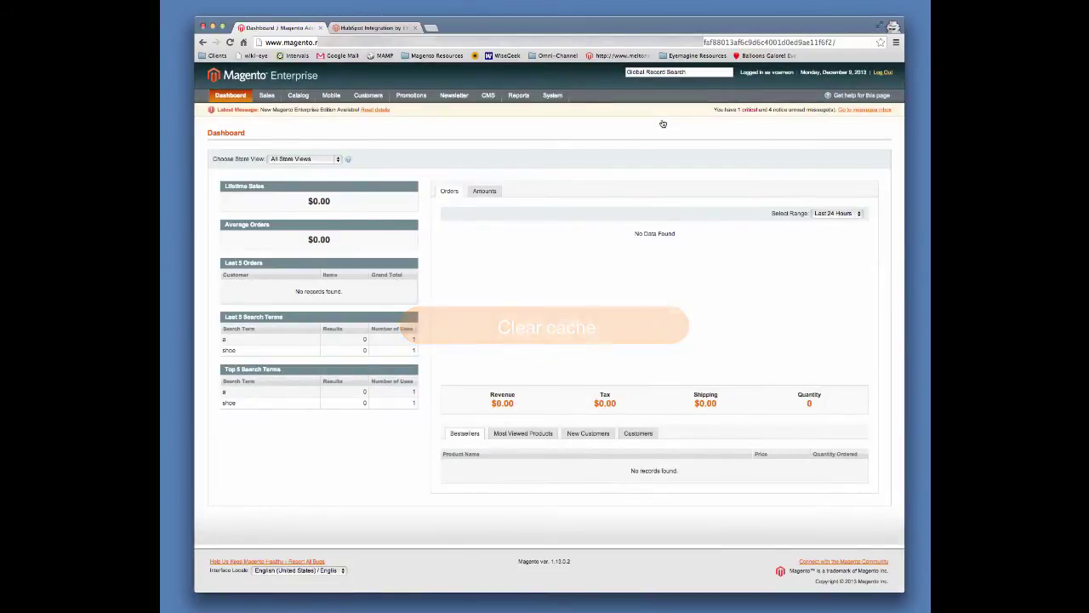
Flush both the Magento cache and the cache storage in Cache Management
mouse_move(554, 97)
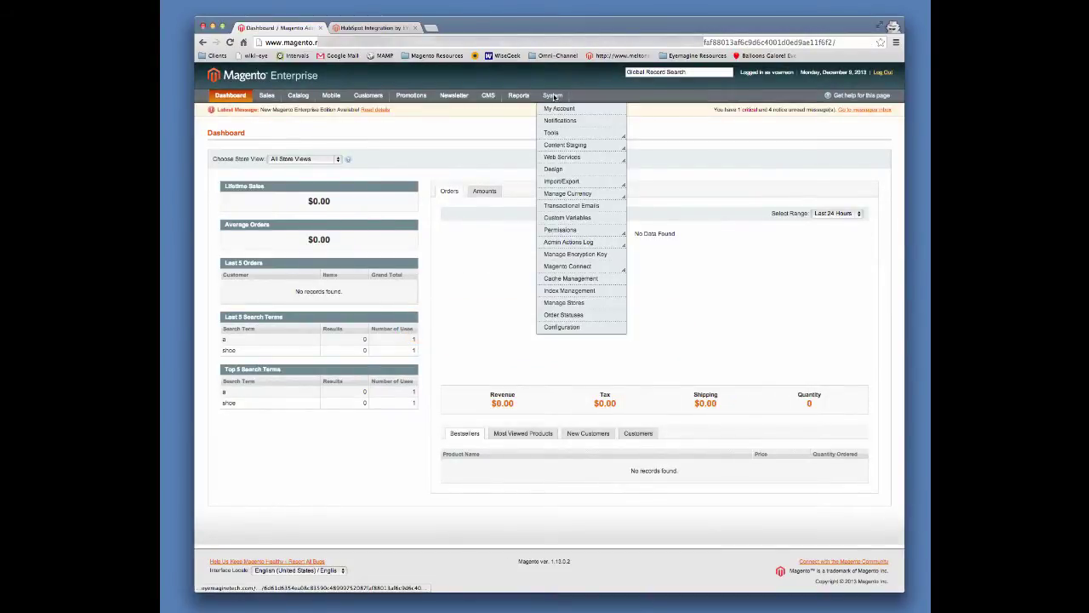
click(579, 279)
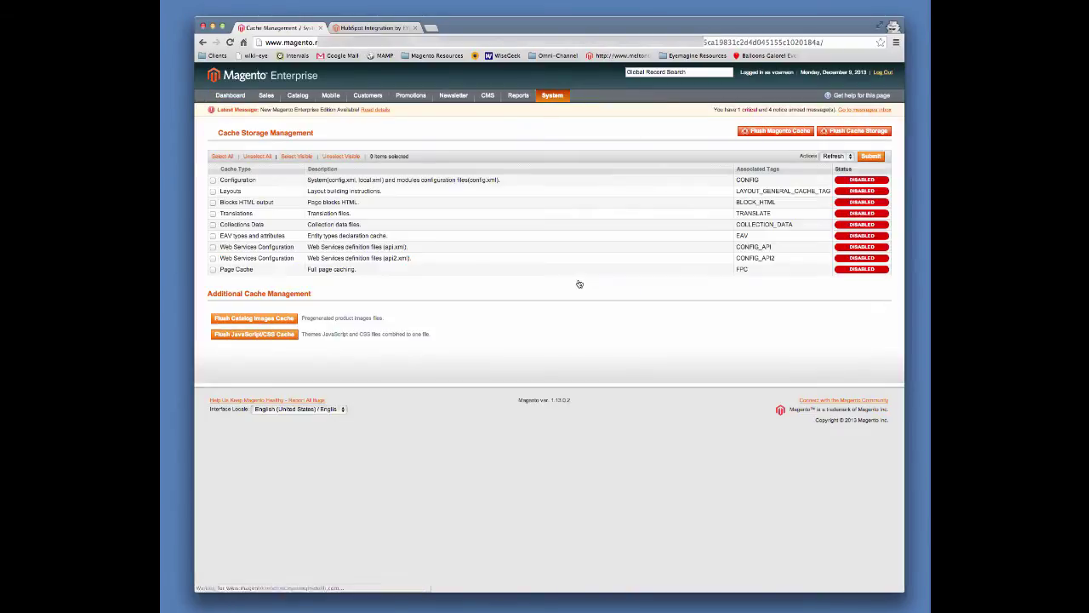
click(775, 131)
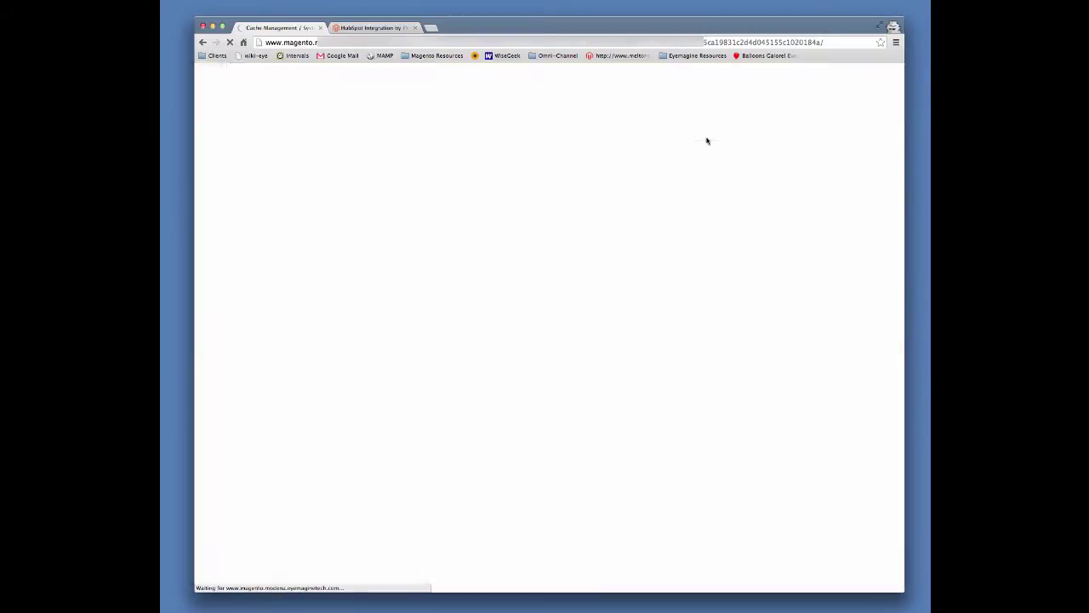
click(847, 154)
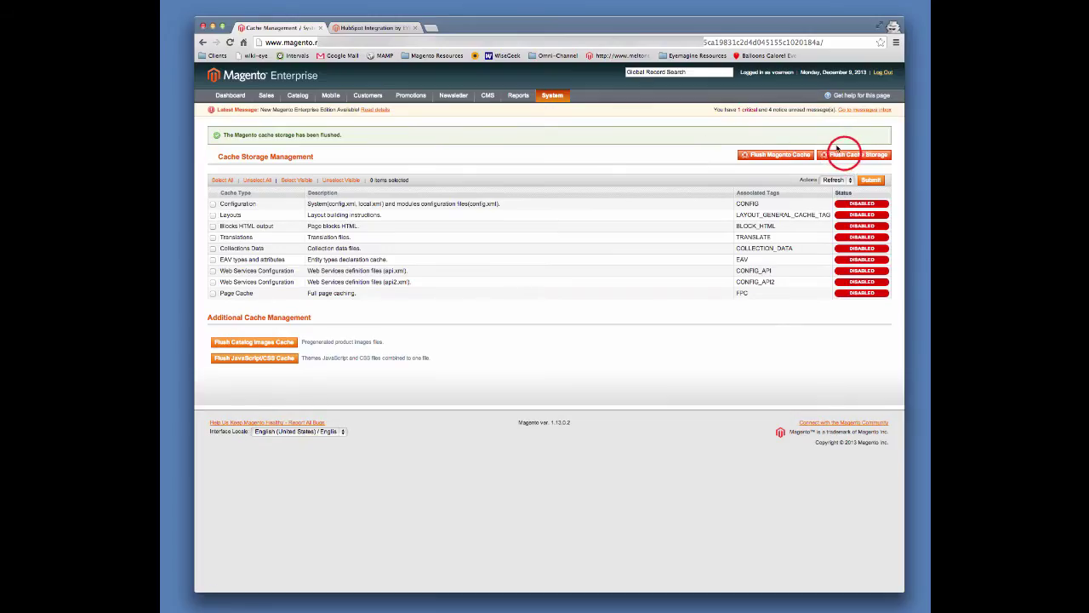
click(647, 200)
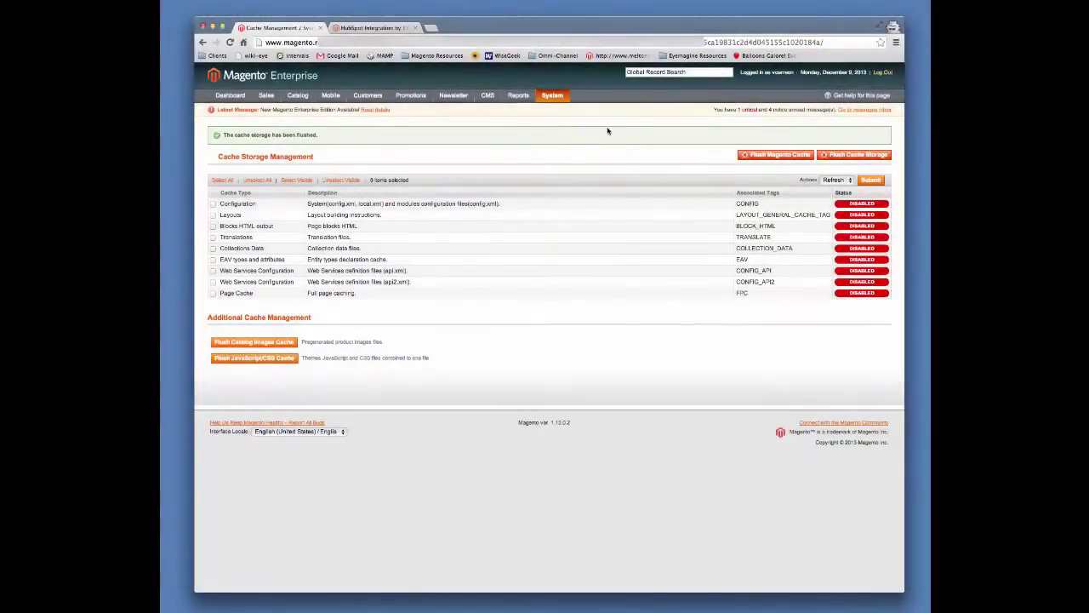
mouse_move(552, 95)
click(558, 329)
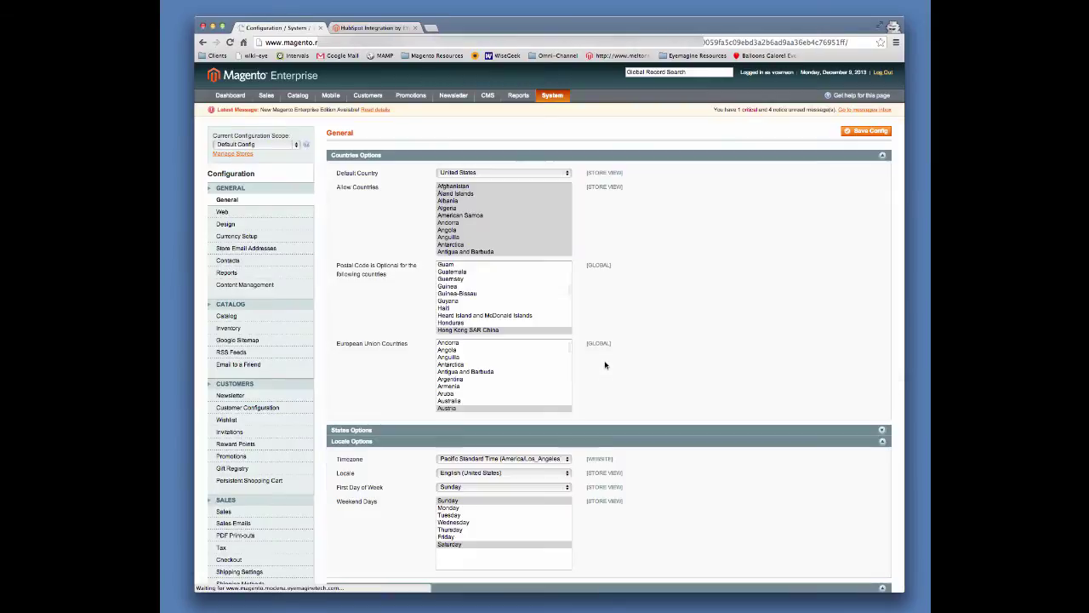
Set the HubSpot Integration Enable option to Yes and save the configuration
scroll(618, 326, down, 10)
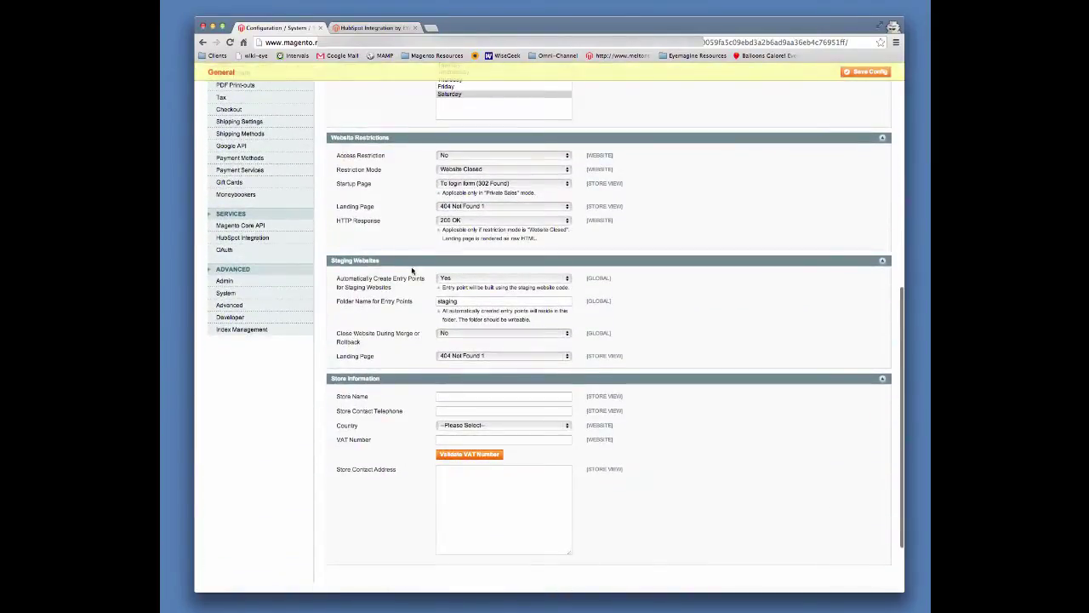
click(253, 239)
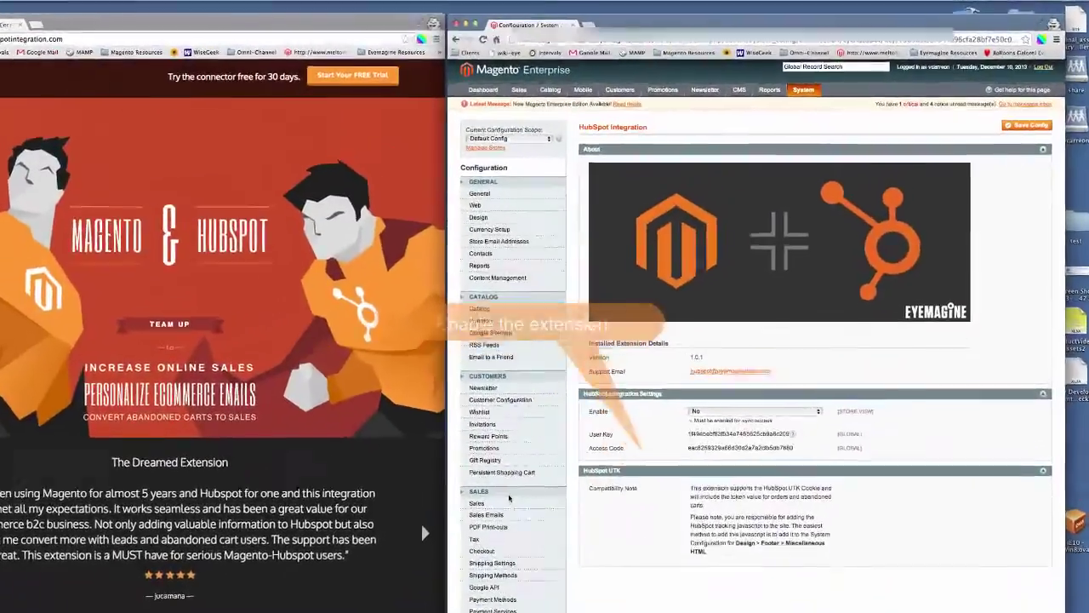
click(746, 411)
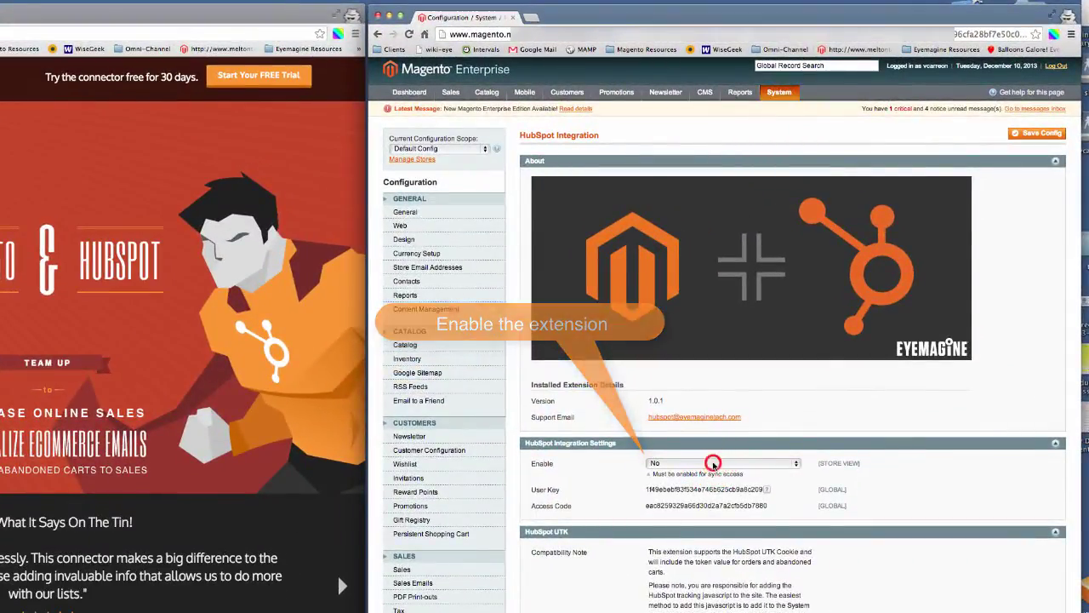
click(713, 457)
click(1031, 134)
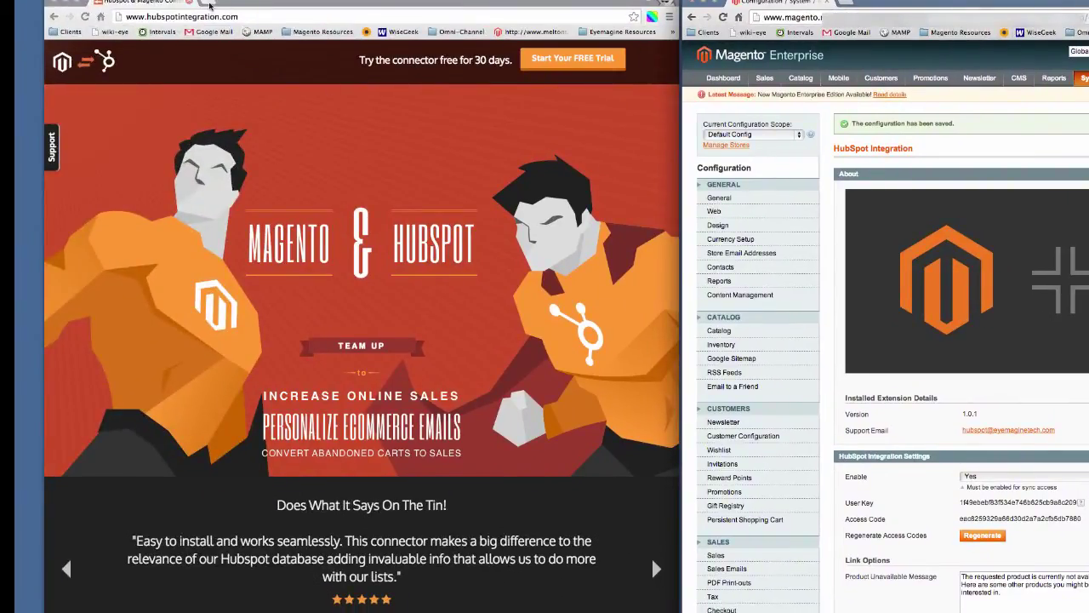
Install the Magento Integration app from HubSpot Marketplace and launch it
click(605, 57)
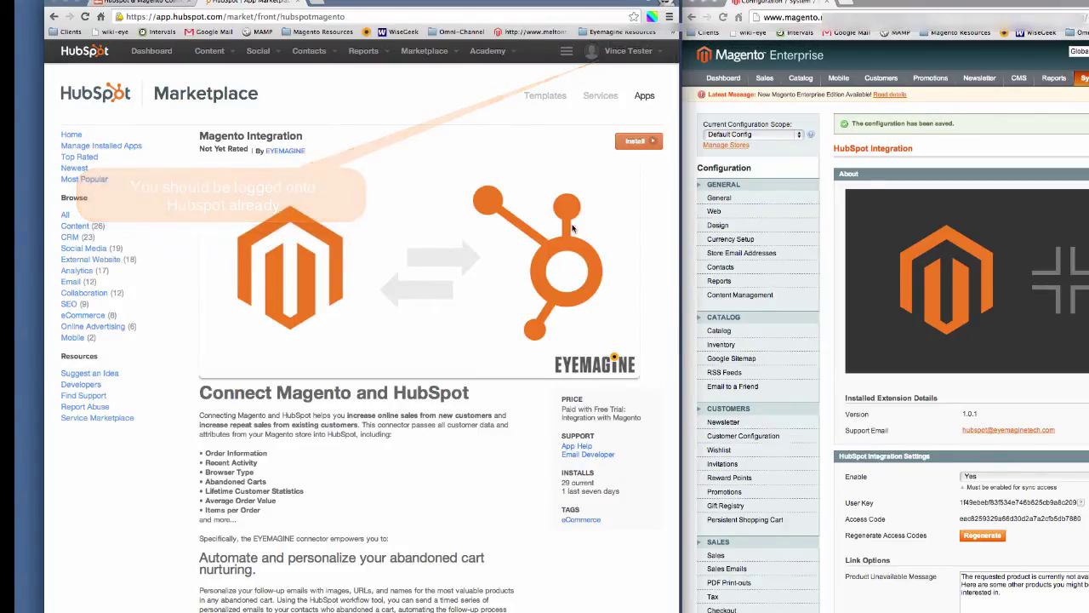
click(641, 141)
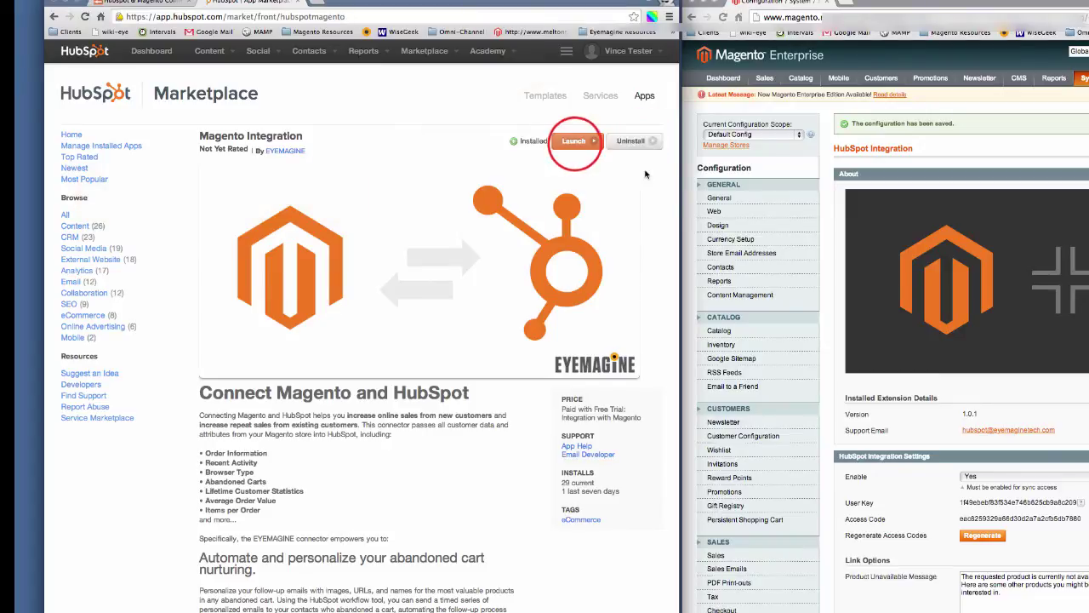
click(576, 146)
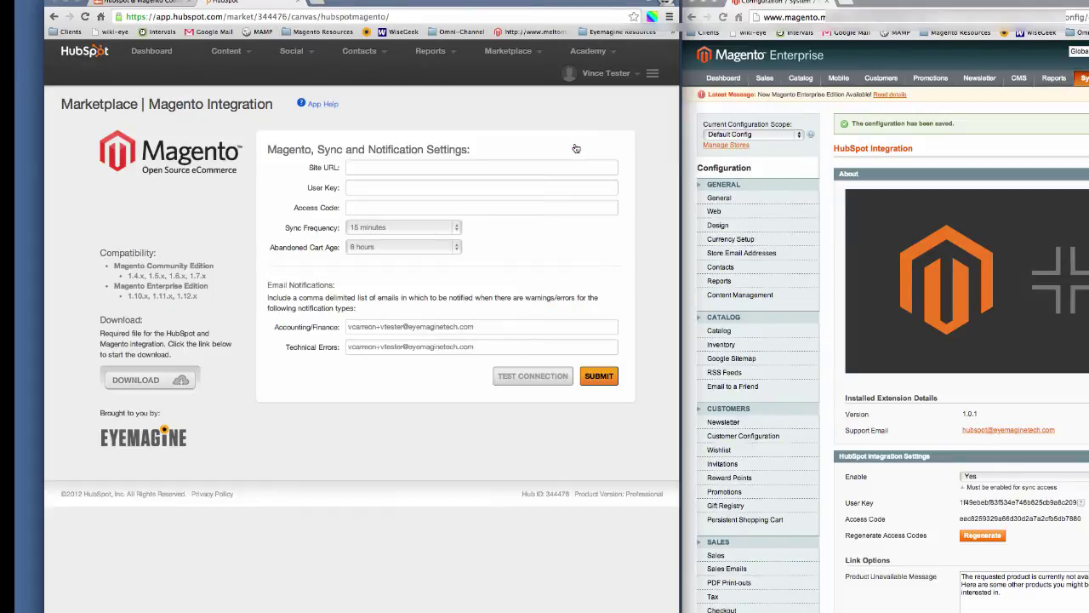
Enter the Magento store's site URL in the HubSpot integration settings
click(477, 167)
text(http:)
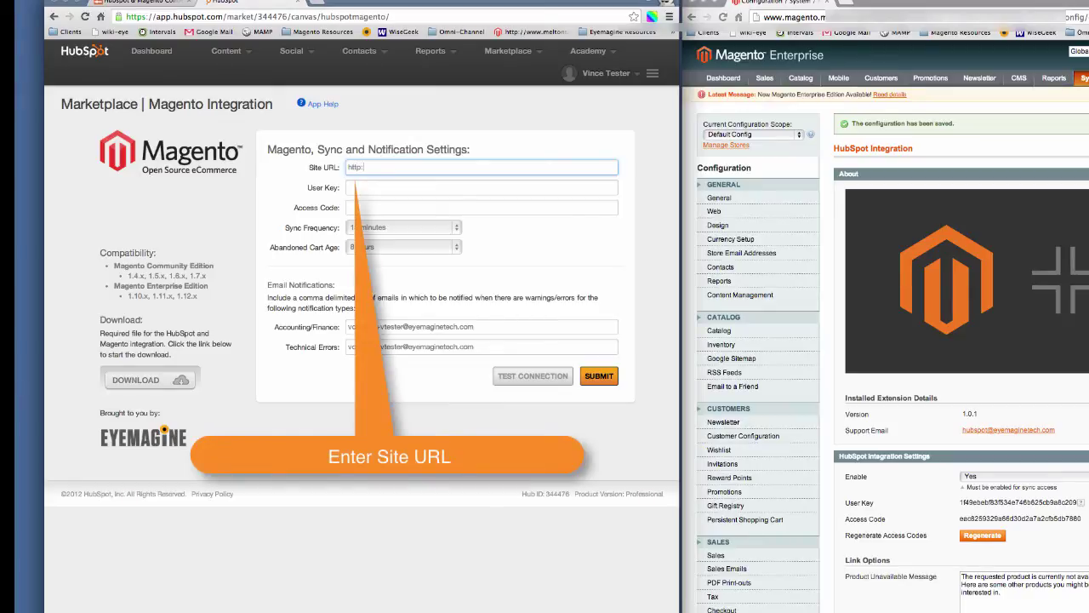
text(//www.mage)
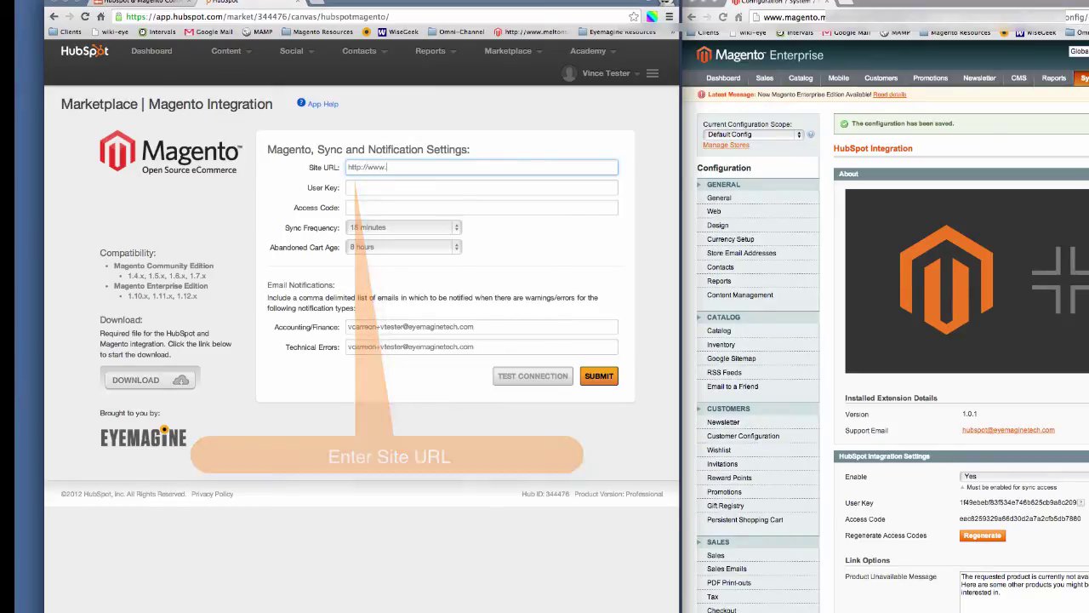
text(nto.)
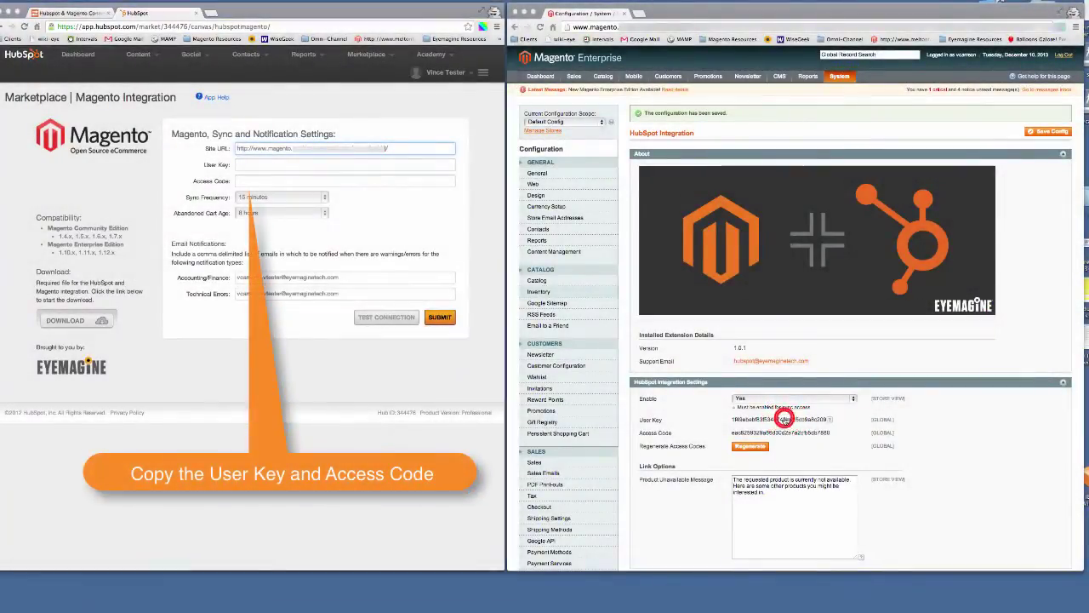
Copy Magento's User Key and Access Code into HubSpot and submit the settings
double_click(783, 419)
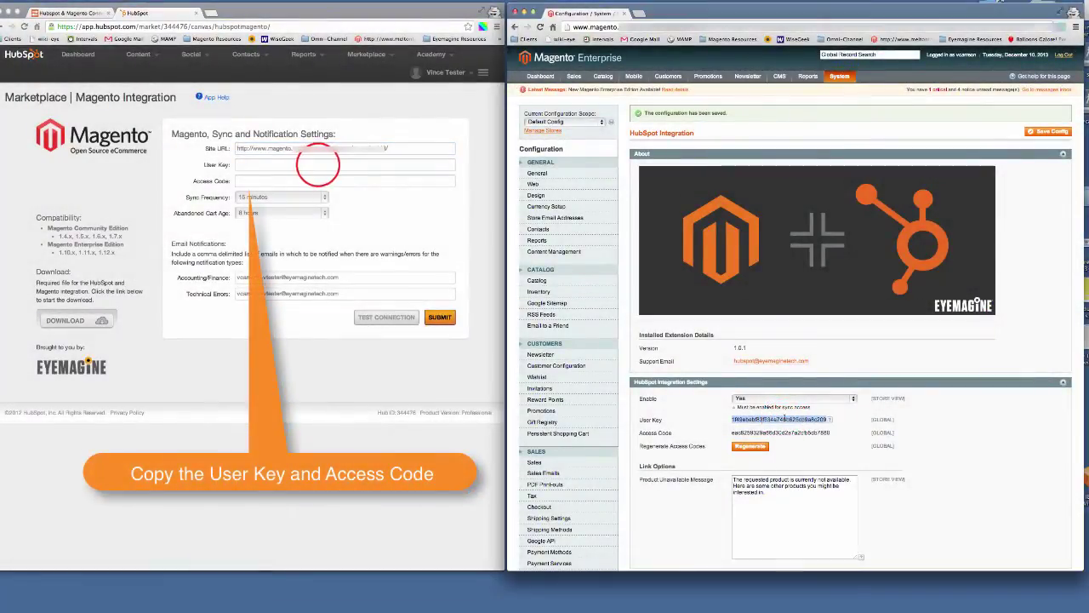
click(318, 164)
key(ctrl+v)
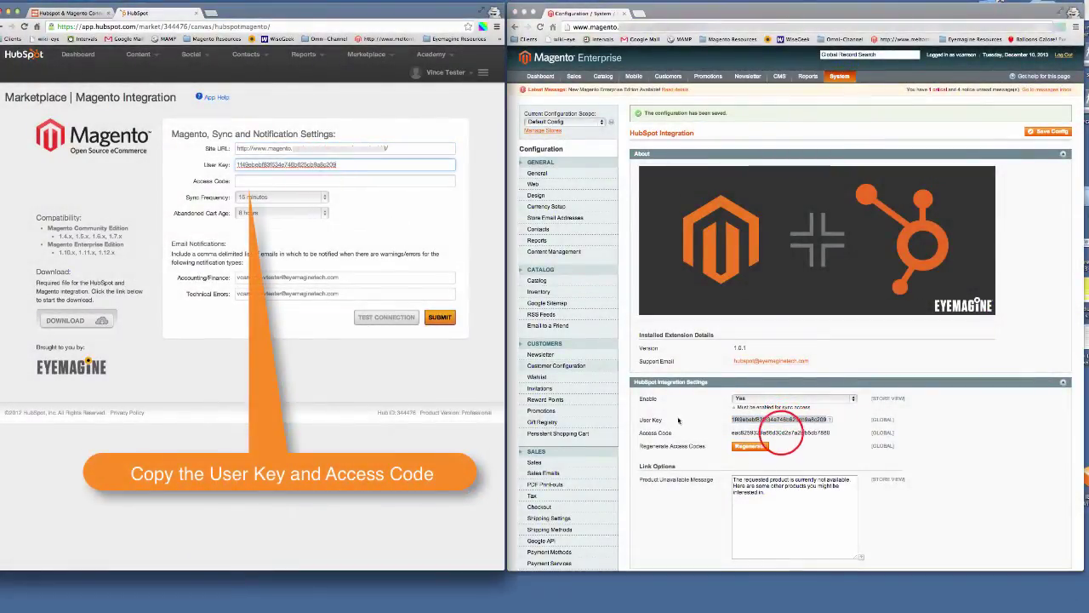
double_click(779, 433)
click(309, 179)
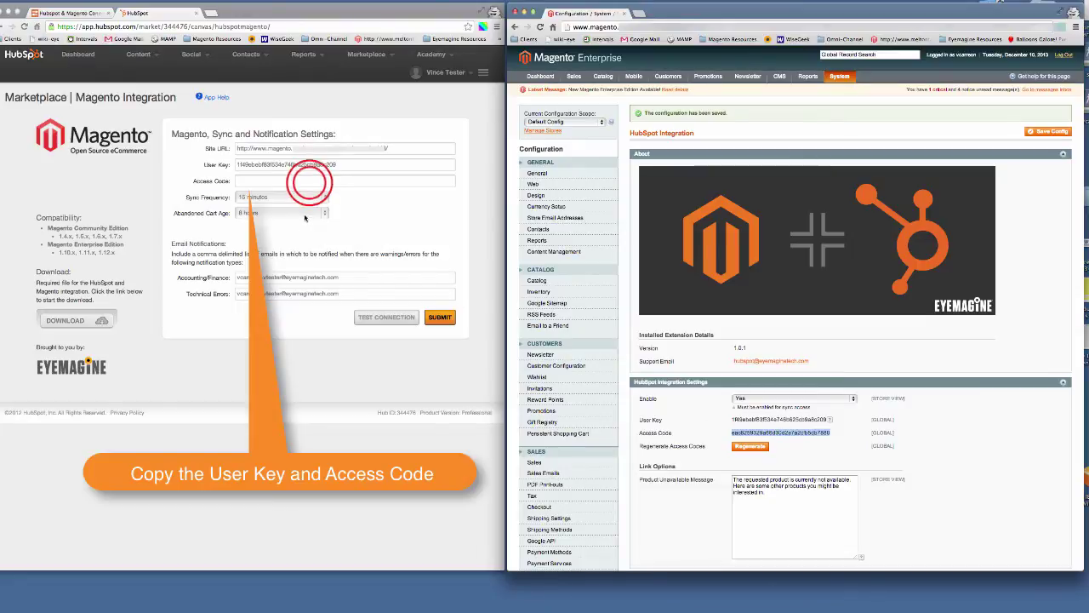
key(ctrl+v)
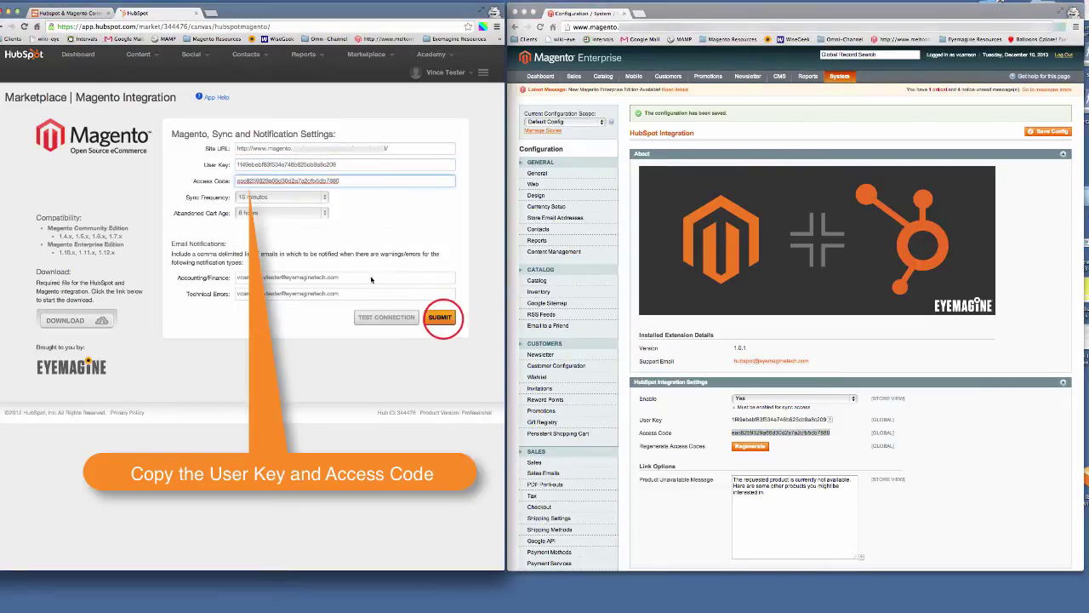
click(442, 319)
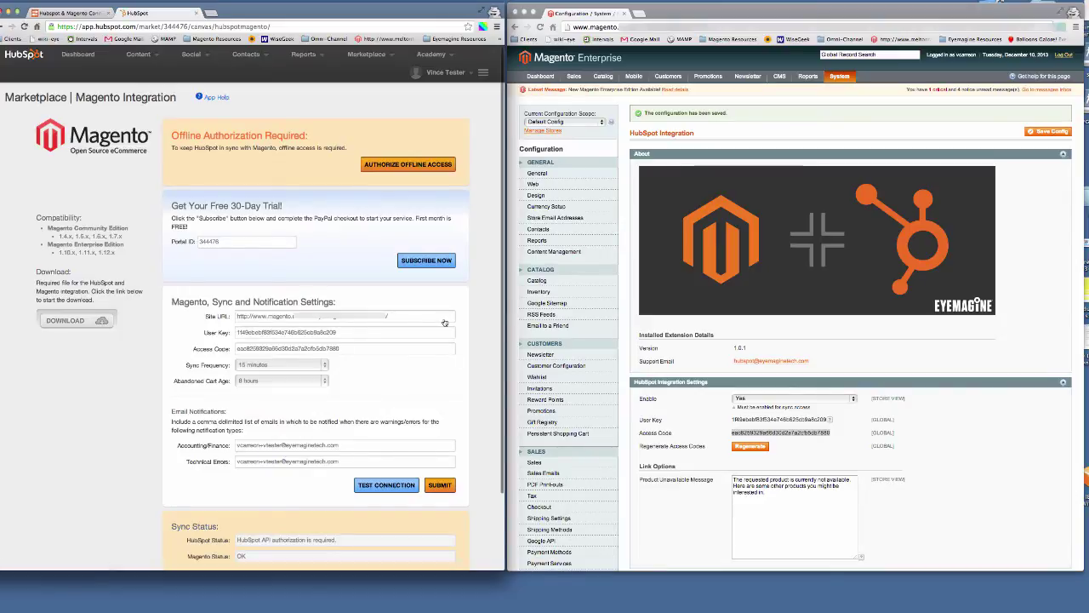
Authorize HubSpot offline access so both HubSpot and Magento sync statuses read OK
click(394, 167)
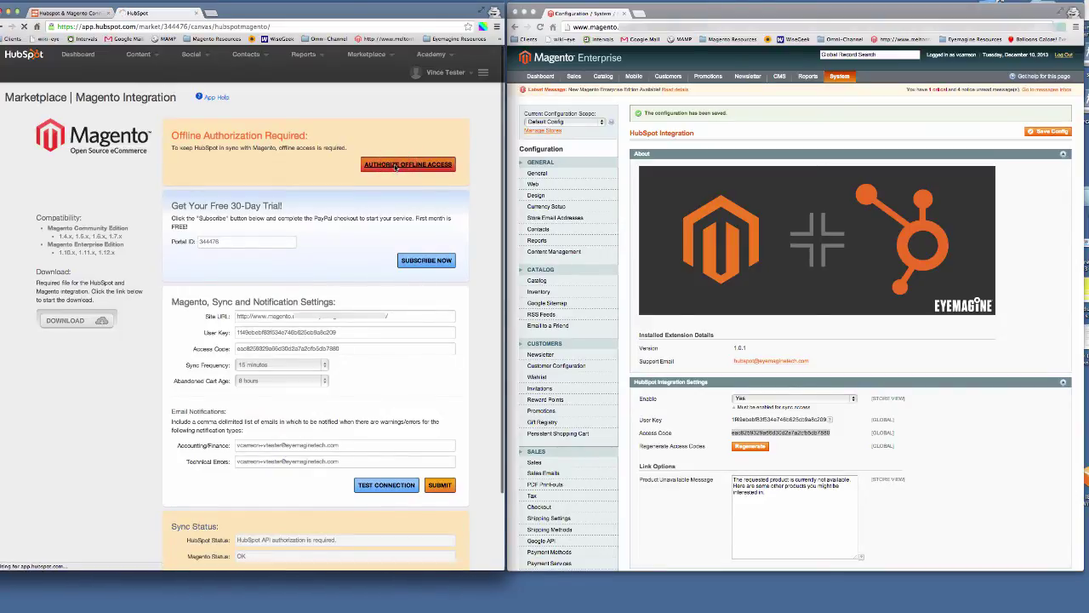
click(58, 221)
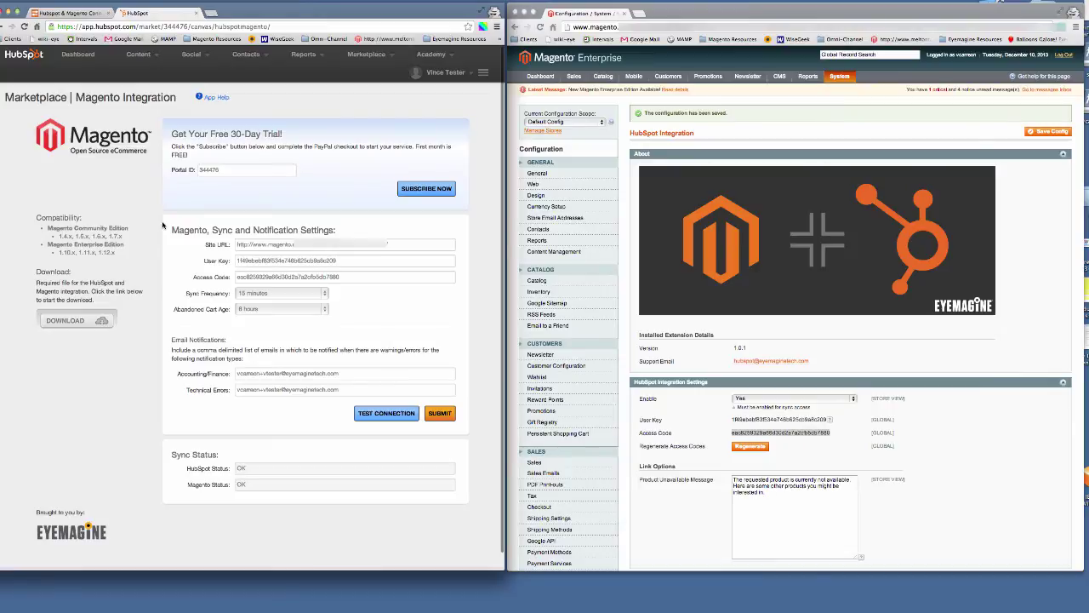
scroll(163, 225, down, 1)
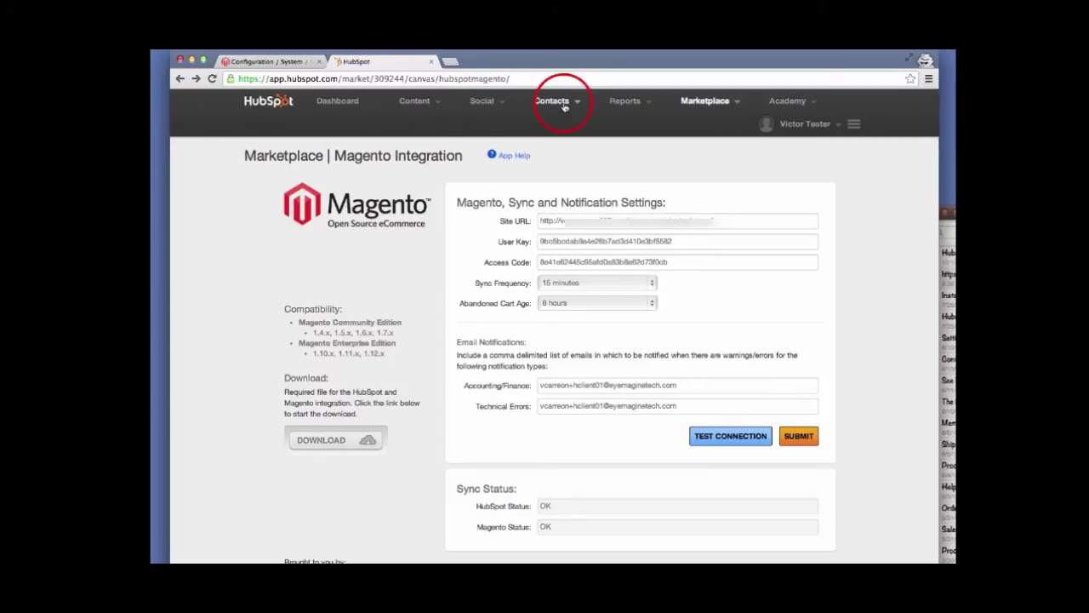
Go to Contacts Home to list all 36 HubSpot contacts
click(564, 106)
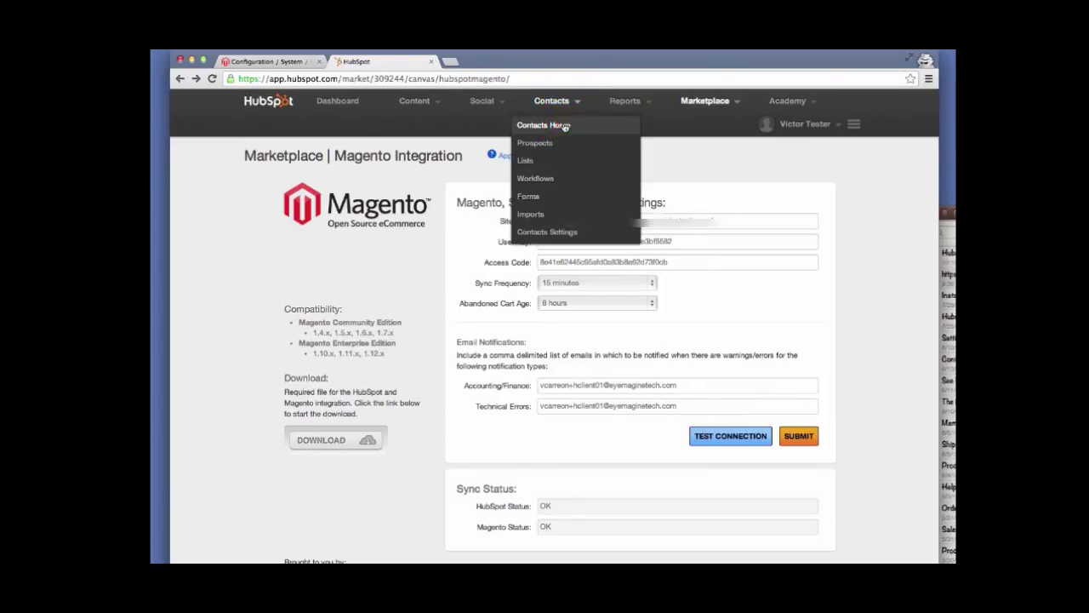
click(564, 125)
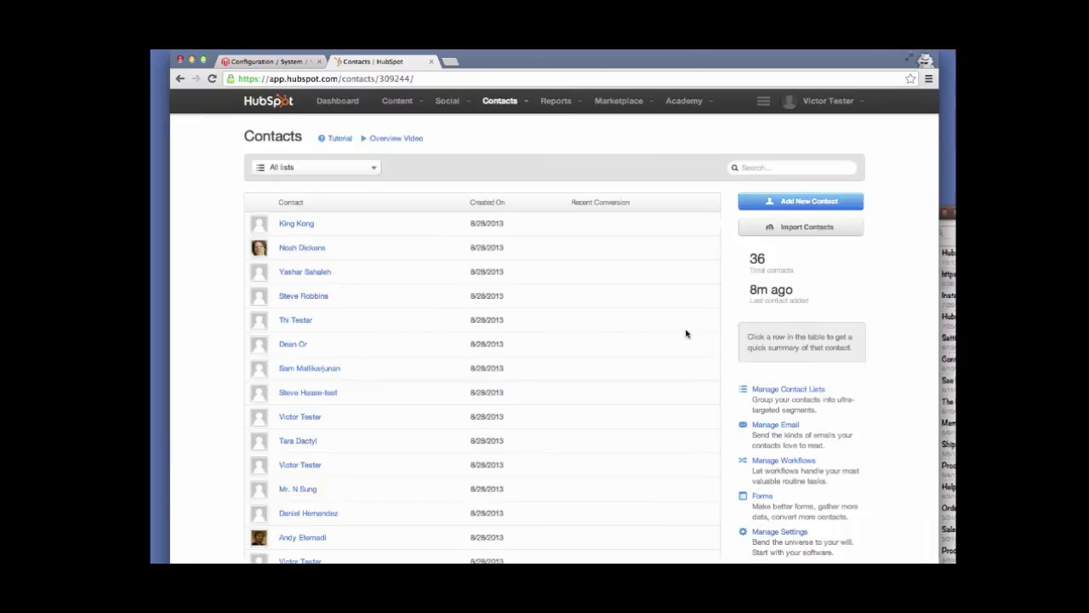